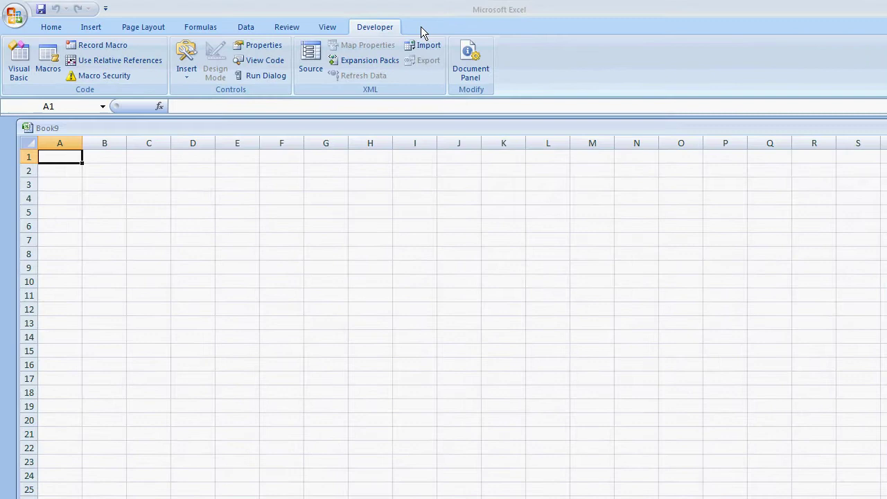
Check the Excel options for showing the Developer tab in the ribbon, and review the macro security settings
right_click(382, 20)
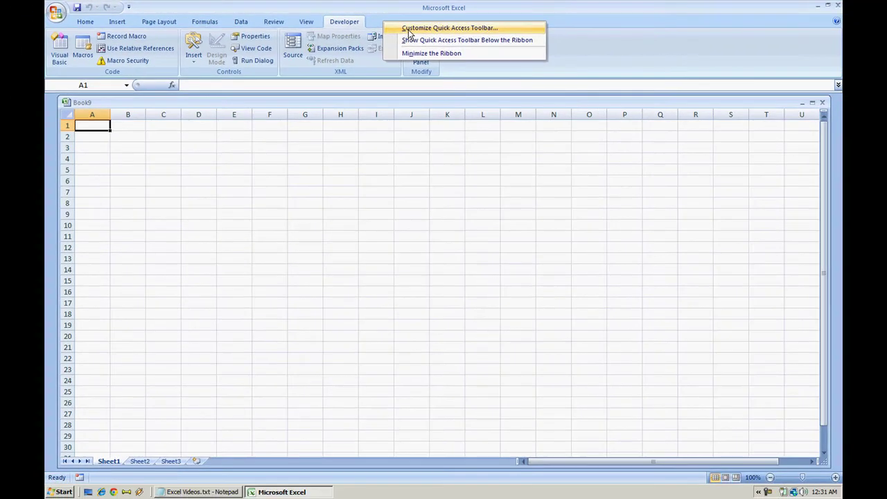
left_click(409, 31)
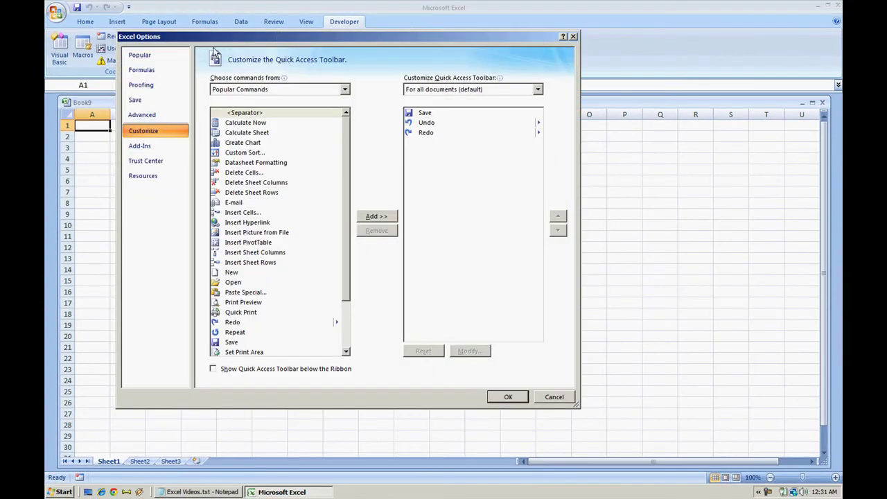
left_click(144, 57)
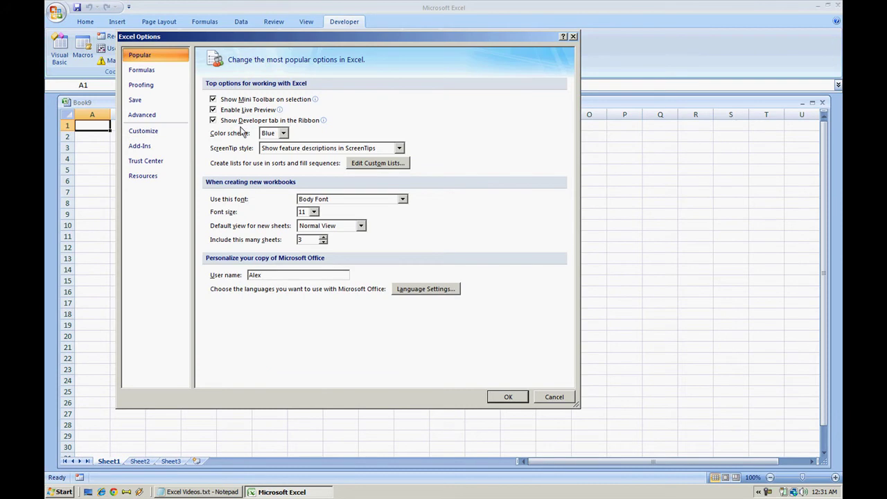
left_click(507, 396)
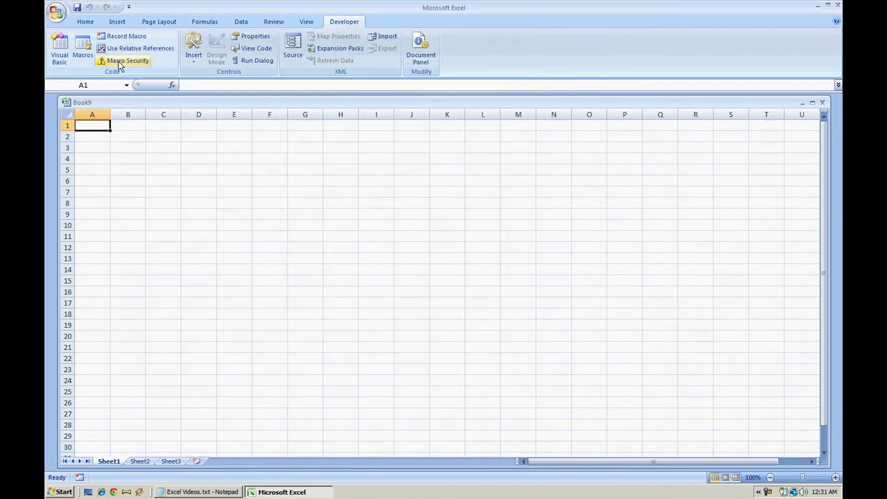
left_click(122, 61)
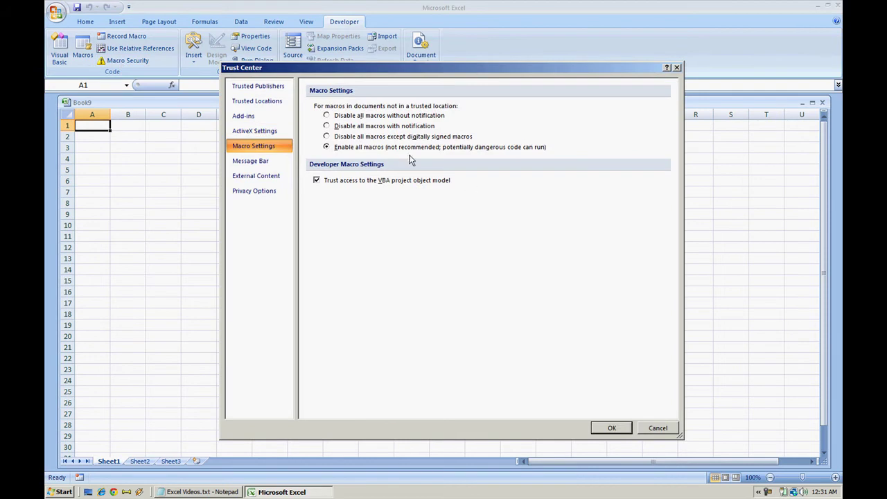
left_click(609, 428)
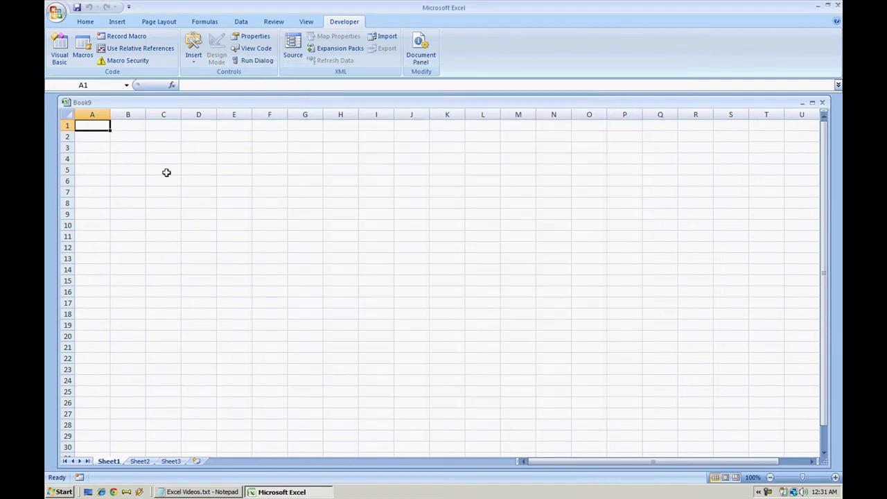
Start recording a new macro named Draw, stored in this workbook
left_click(123, 39)
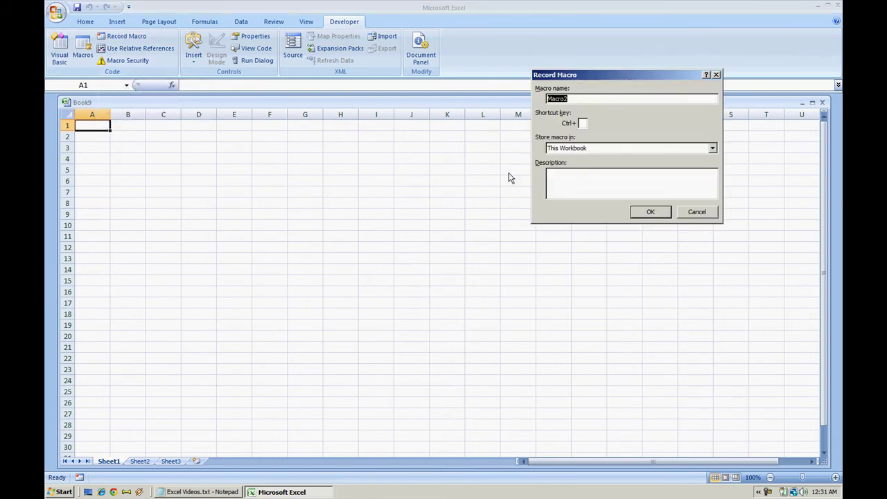
type("Draw")
key("Return")
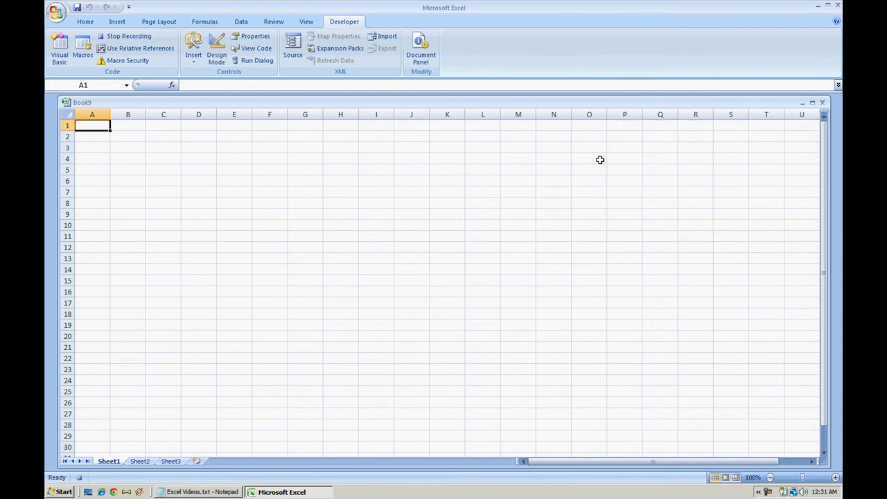
Set the width of columns A through AZ to 2 to form a grid of small square cells
left_click(92, 114)
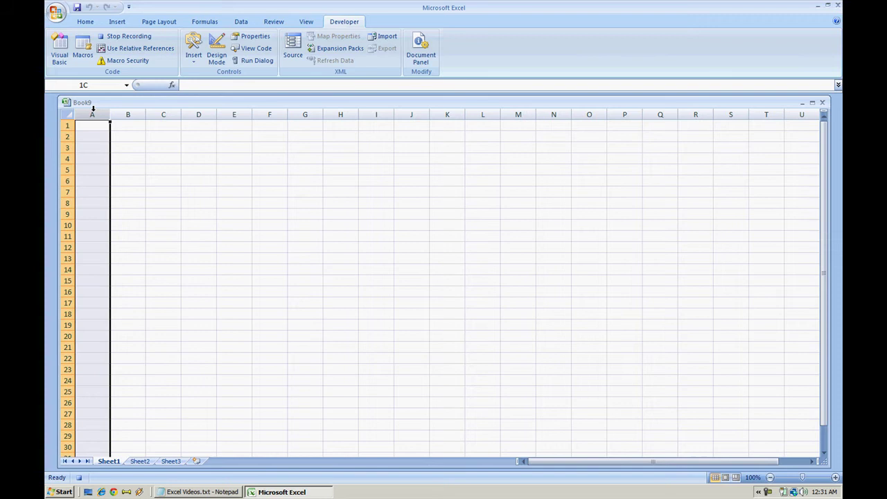
left_click_drag(92, 113, 582, 114)
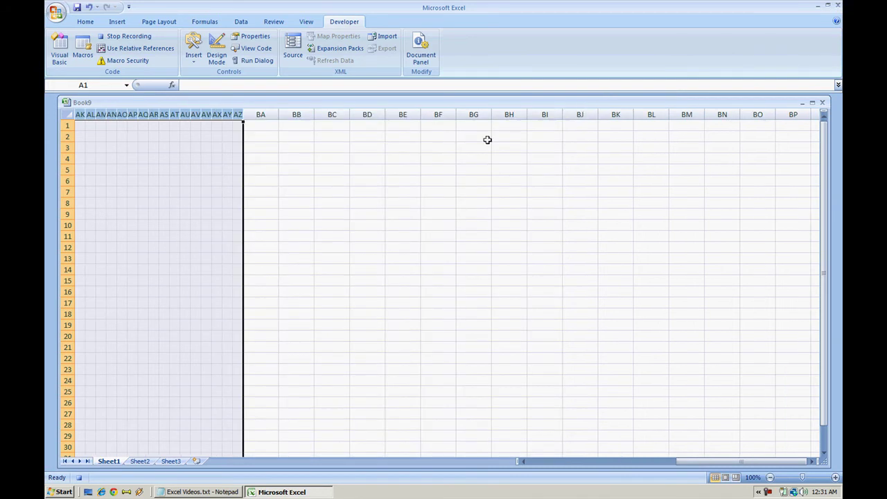
left_click_drag(89, 205, 48, 190)
left_click(226, 202)
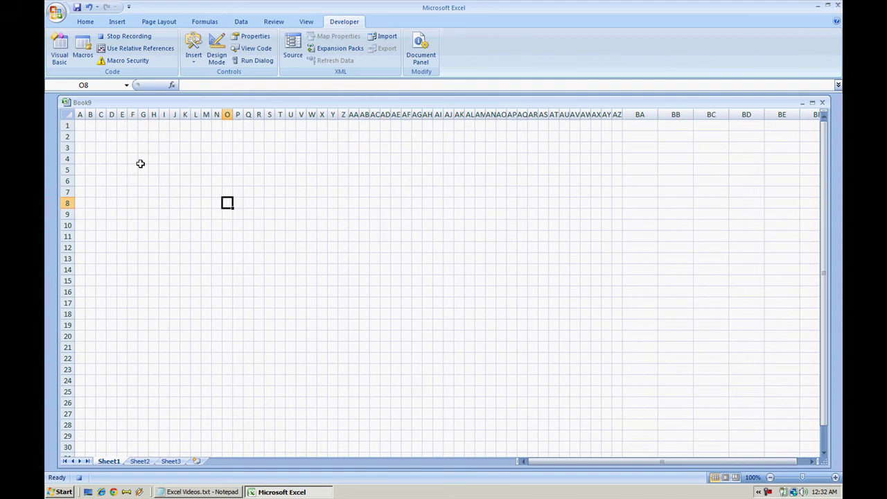
Fill cells H5:K5 and N5:Q5 with red as the two upper lobes of a heart
left_click(91, 25)
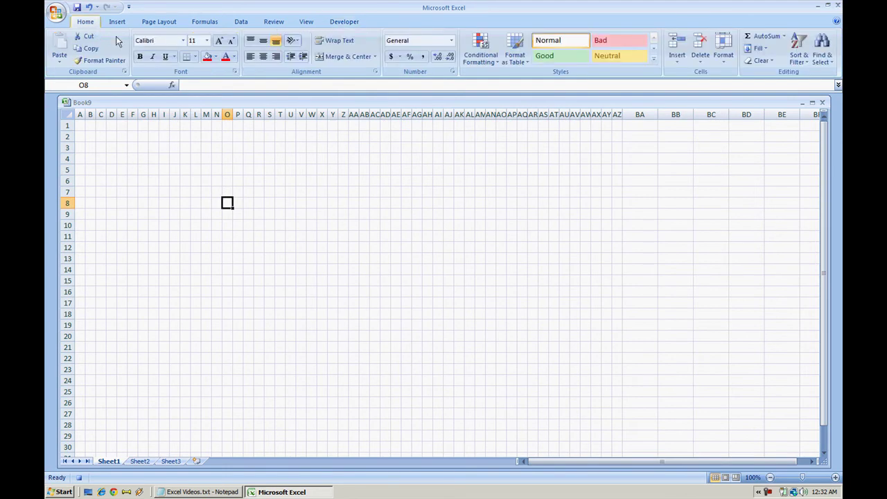
left_click(154, 169)
left_click_drag(154, 169, 247, 170)
left_click(205, 56)
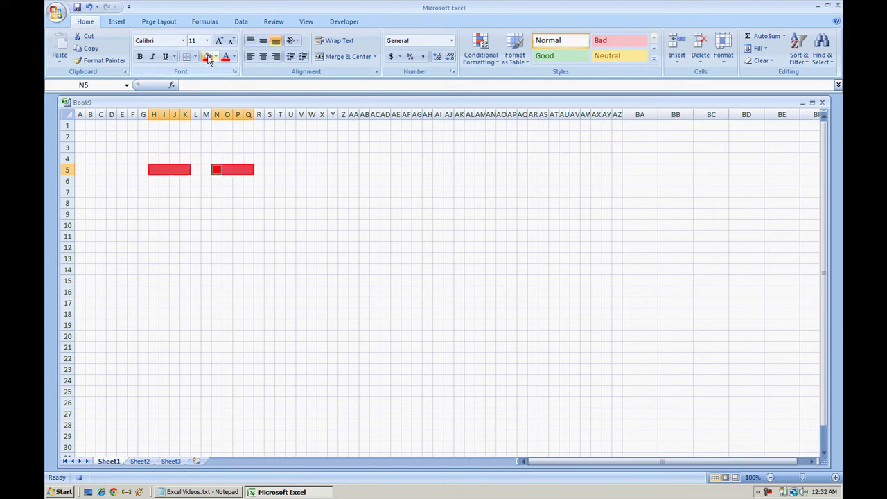
Fill the cells from I6 through R6 with red, one cell at a time
left_click(164, 181)
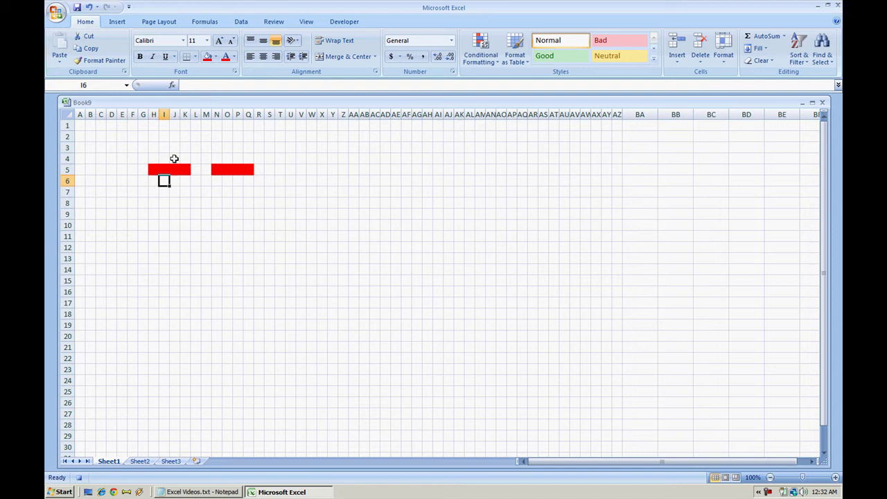
left_click(207, 58)
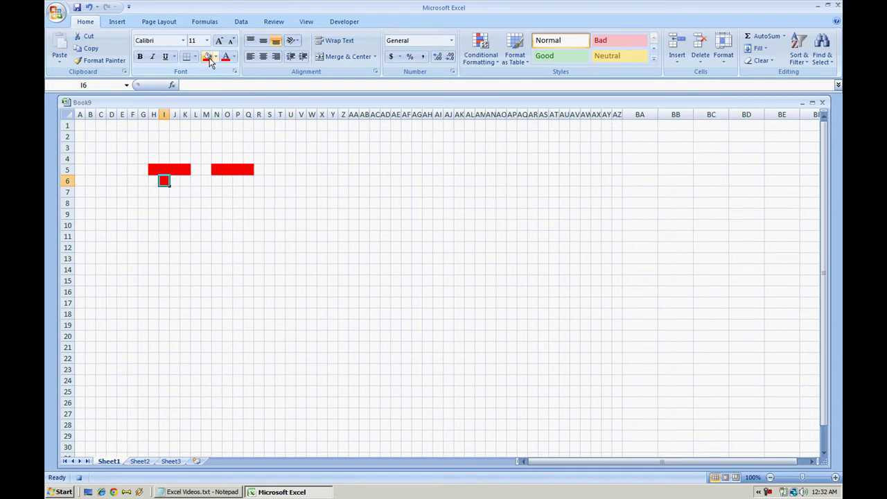
key("Right")
left_click(210, 60)
key("Right")
left_click(209, 60)
key("Right")
left_click(209, 60)
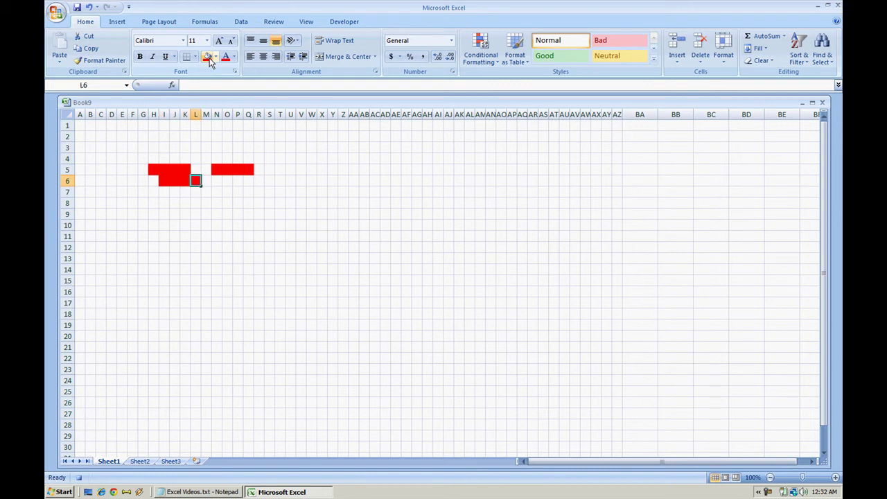
key("Right")
left_click(209, 59)
key("Right")
left_click(209, 60)
key("Right")
left_click(210, 59)
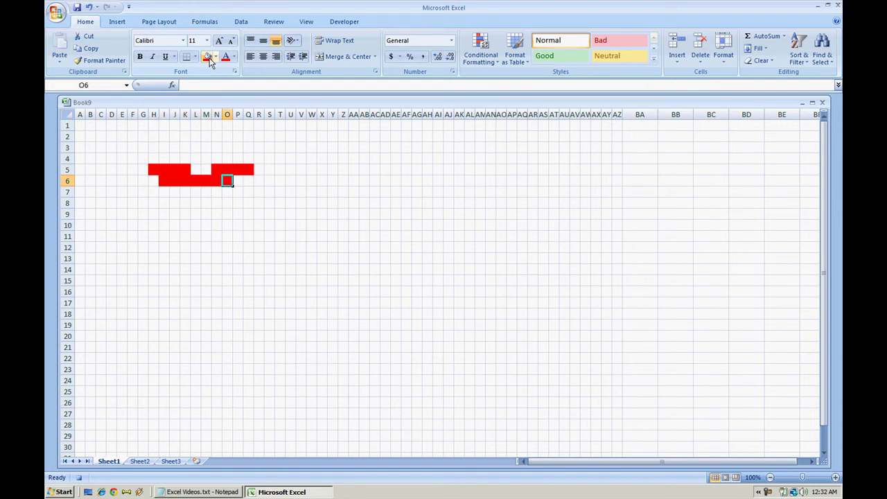
key("Right")
left_click(209, 60)
key("Right")
left_click(210, 59)
key("Right")
left_click(210, 59)
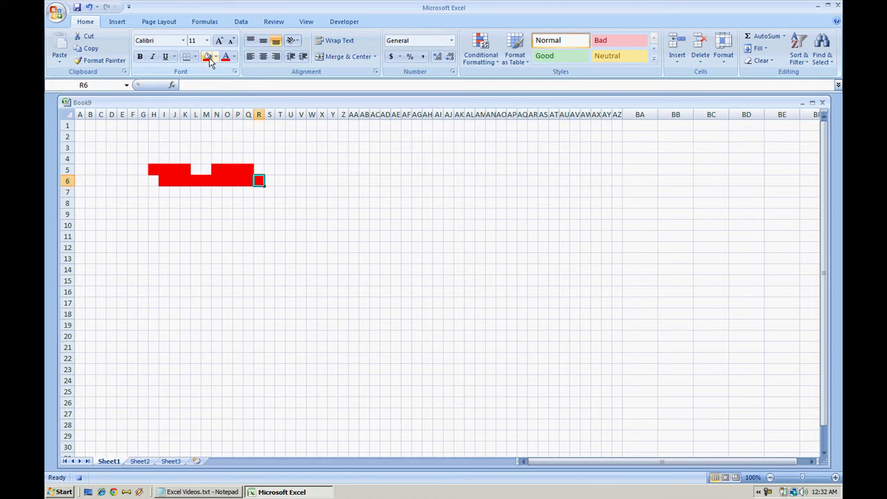
Extend the red fill of row 6 leftward to cells H6 and G6
key("Left")
key("Left")
key("Left")
key("Left")
key("Left")
key("Left")
key("Left")
key("Left")
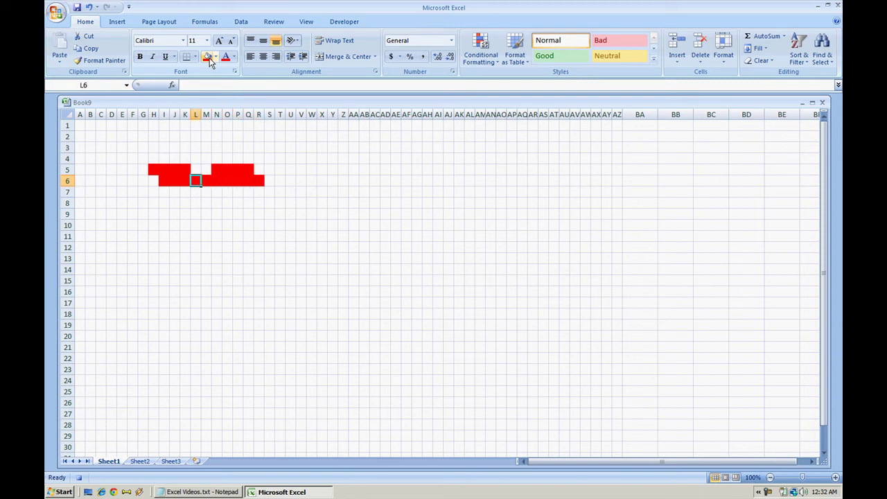
key("Left")
key("Left")
left_click(210, 59)
key("Left")
left_click(210, 60)
Fill the cells from H7 through Q7 with red, one cell at a time
key("Down")
key("Right")
left_click(209, 59)
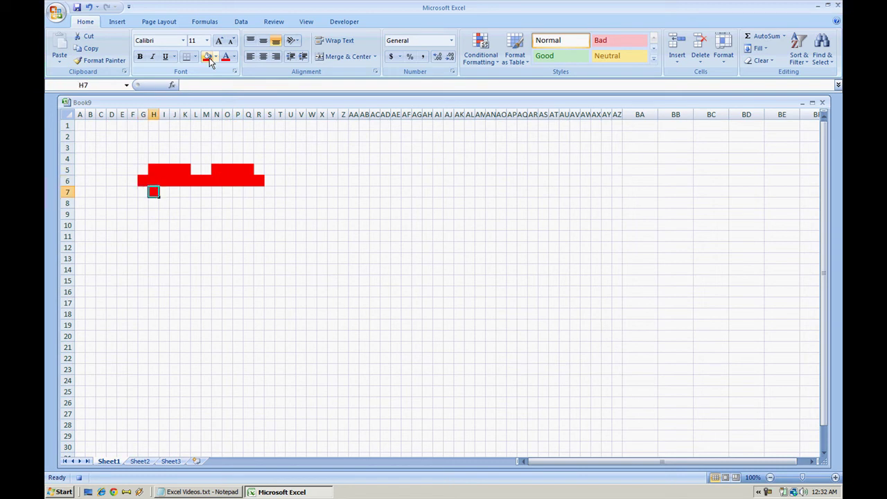
key("Right")
left_click(209, 59)
key("Right")
left_click(210, 60)
key("Right")
left_click(209, 60)
key("Right")
left_click(209, 60)
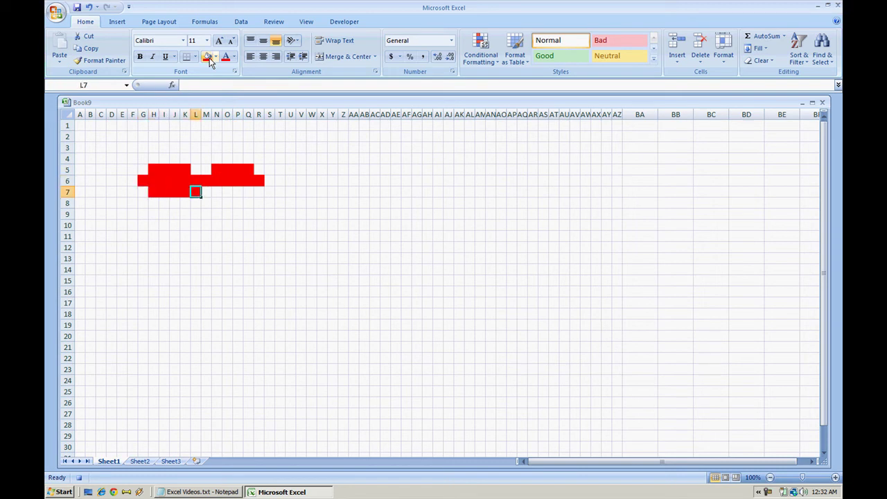
key("Right")
left_click(209, 60)
key("Right")
left_click(209, 60)
key("Right")
left_click(209, 60)
left_click(210, 59)
key("Right")
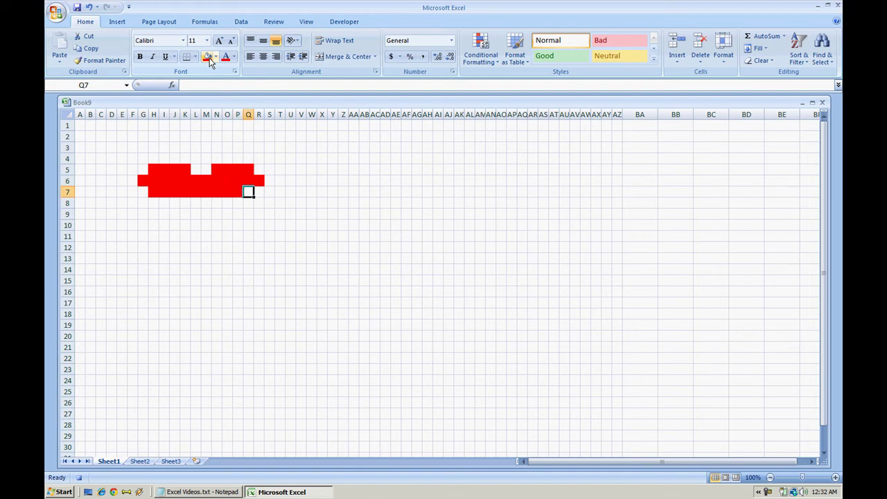
left_click(210, 60)
Taper the heart to its tip by filling I8:P8, J9:O9, K10:N10 and L11:M11 with red
left_click_drag(163, 199, 236, 201)
left_click(210, 58)
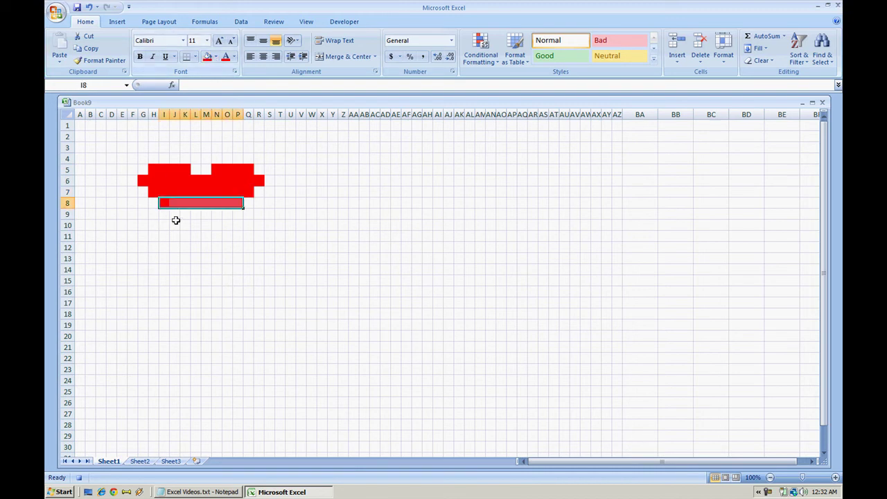
left_click_drag(174, 213, 233, 213)
left_click(209, 58)
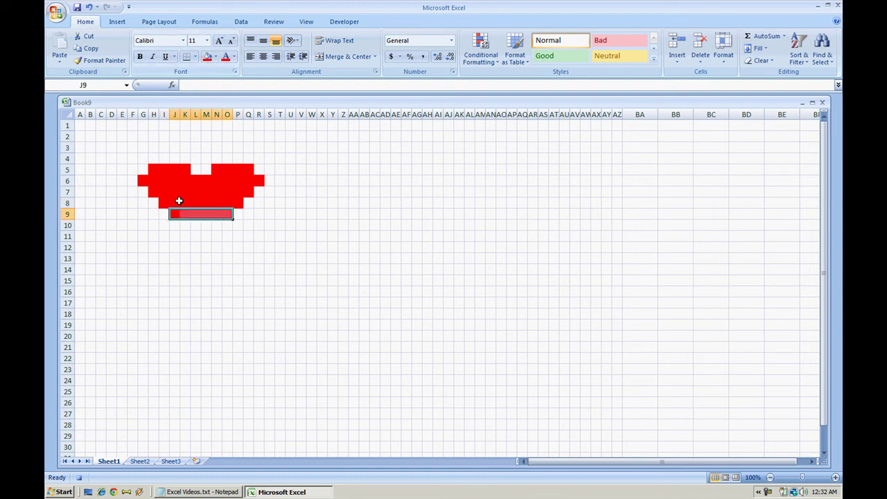
left_click_drag(182, 224, 216, 224)
left_click(209, 57)
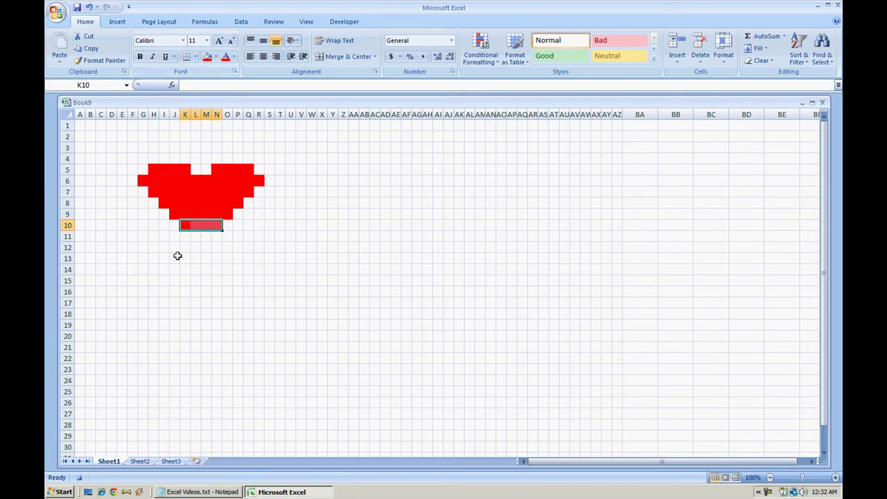
left_click(194, 236)
left_click_drag(194, 236, 208, 234)
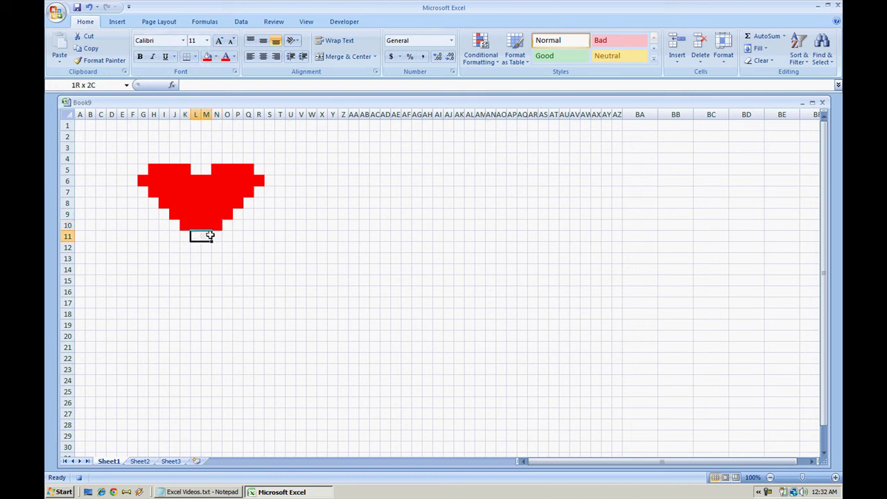
left_click(207, 57)
left_click(229, 291)
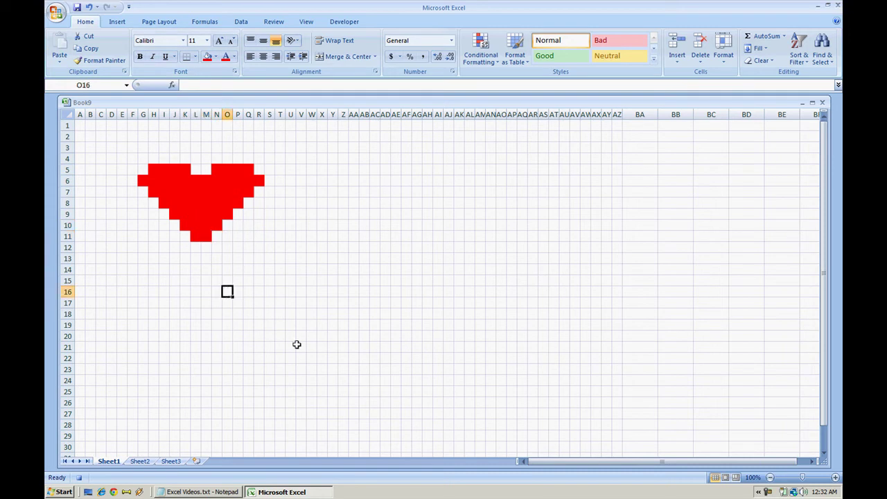
Zoom the sheet out to 40% and stop recording the macro
left_click(772, 479)
left_click(771, 480)
left_click(772, 480)
left_click(772, 480)
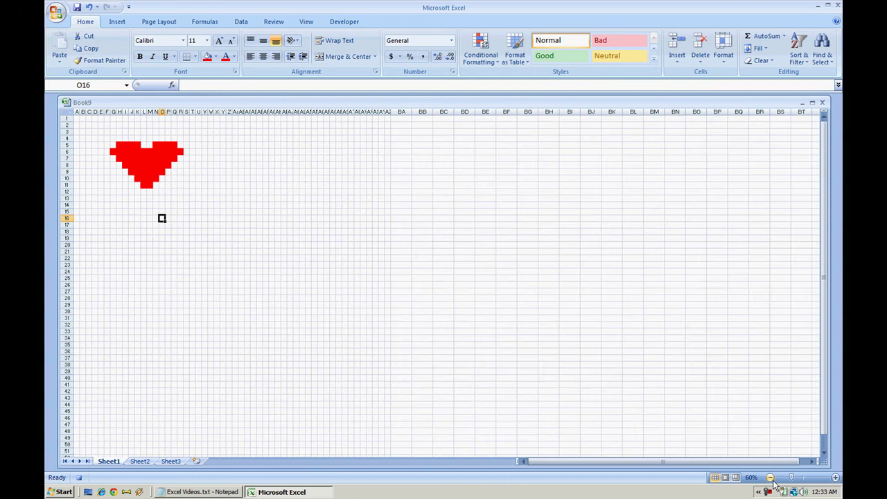
left_click(771, 478)
left_click(771, 478)
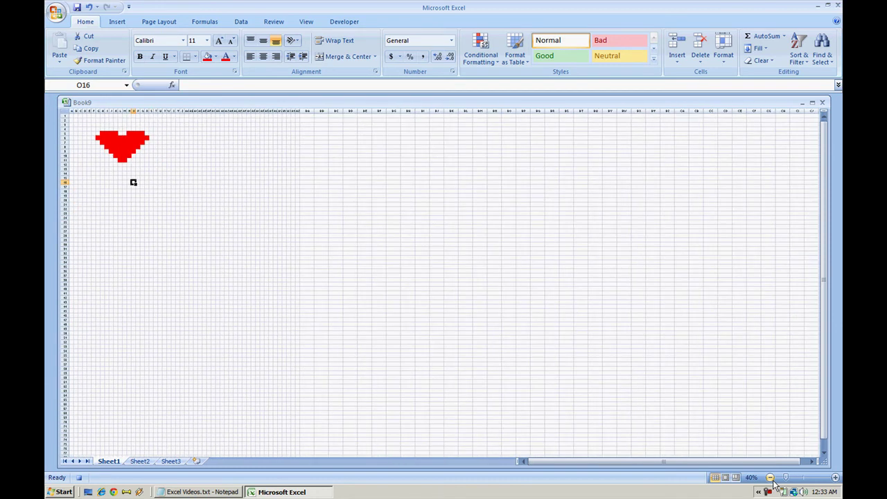
left_click(345, 24)
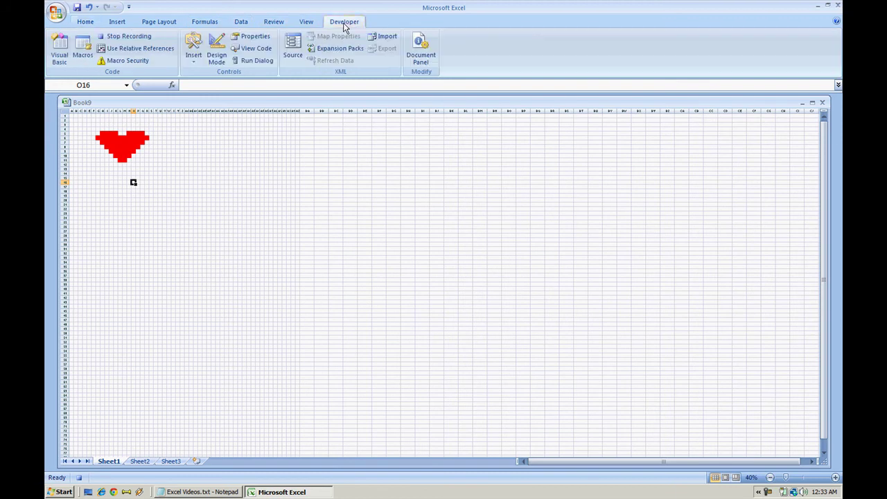
left_click(123, 39)
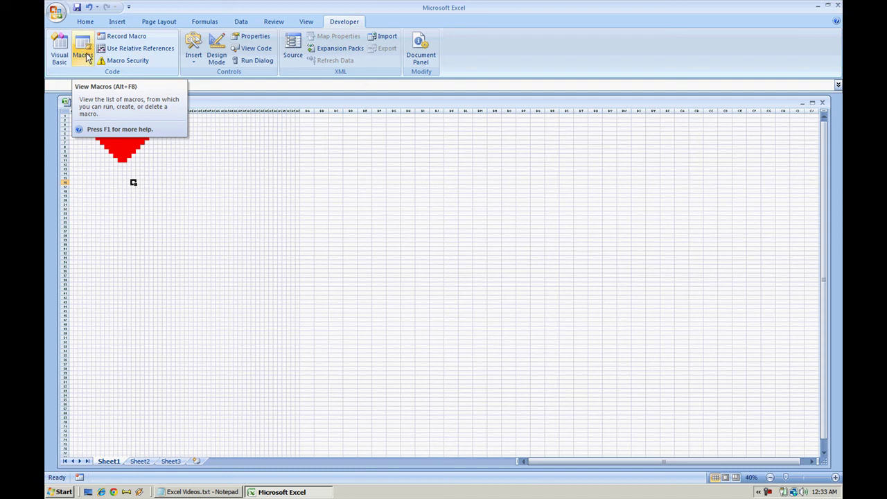
Open the recorded Draw macro's code for editing and examine its opening comment lines
left_click(84, 54)
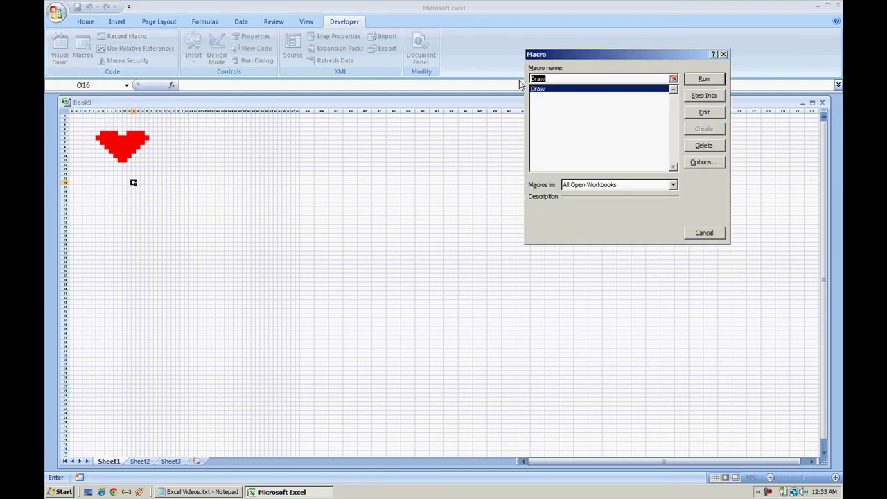
left_click(705, 113)
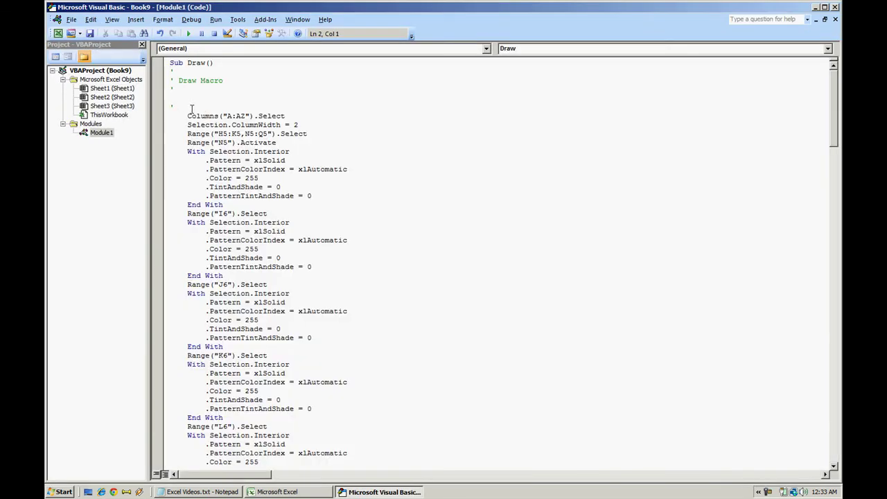
left_click_drag(191, 110, 135, 70)
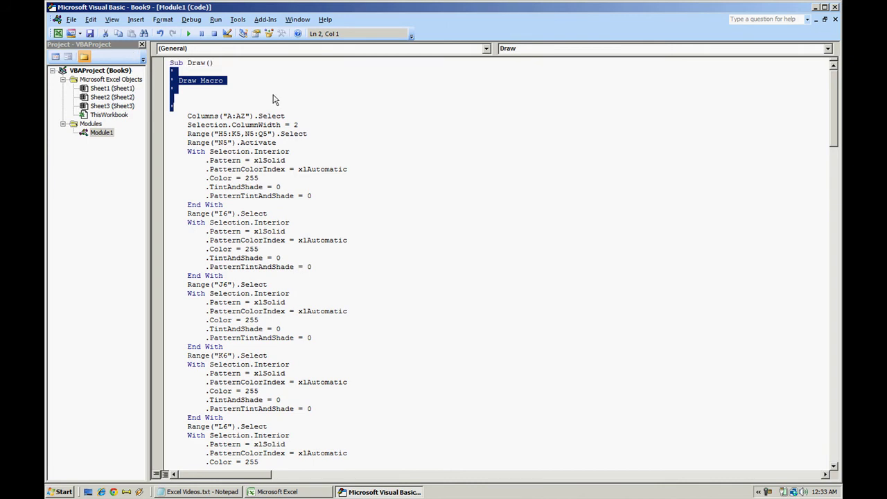
left_click(228, 81)
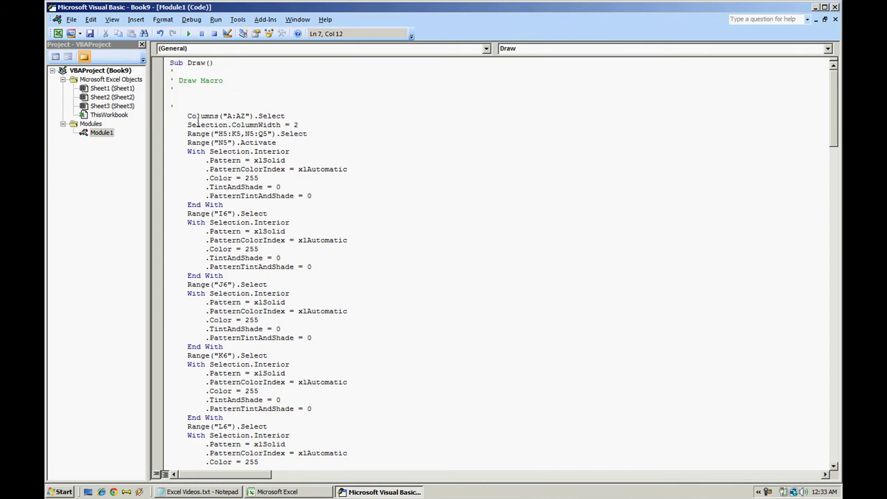
Examine the Draw macro's statements that set the column width for A:AZ and select the first heart cells in row 5
left_click_drag(185, 115, 283, 116)
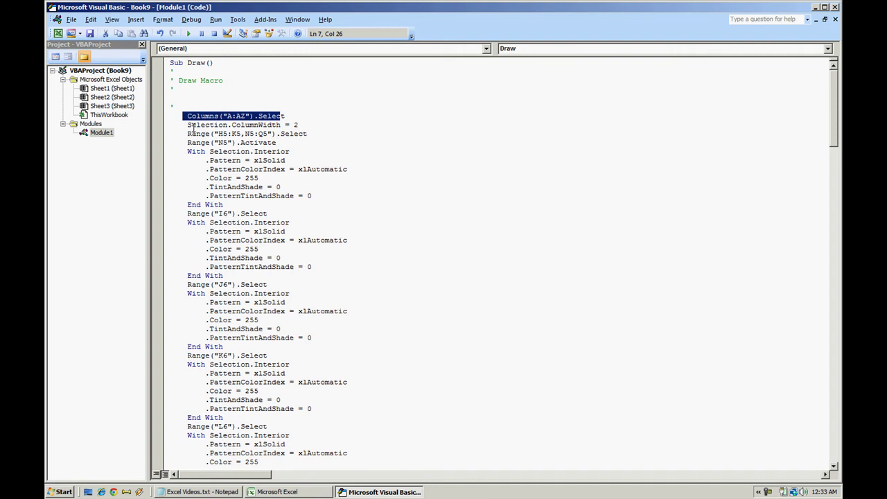
left_click_drag(191, 125, 304, 127)
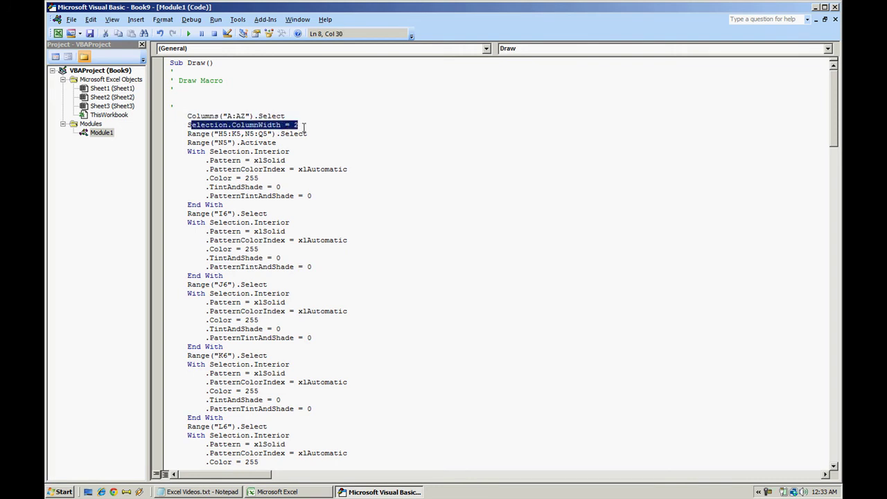
left_click_drag(245, 142, 240, 142)
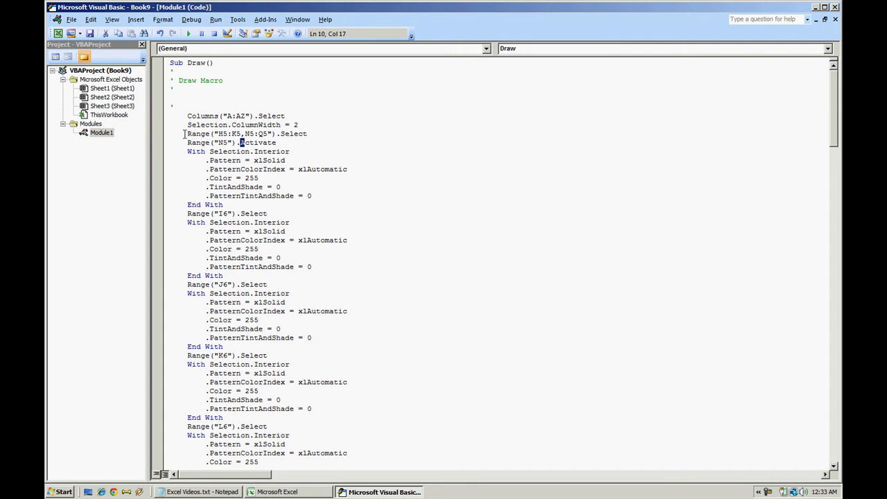
left_click_drag(184, 134, 352, 166)
left_click(346, 169)
Examine the first With Selection.Interior block's color and pattern properties, and the similar blocks for the following cells
left_click_drag(187, 148, 325, 200)
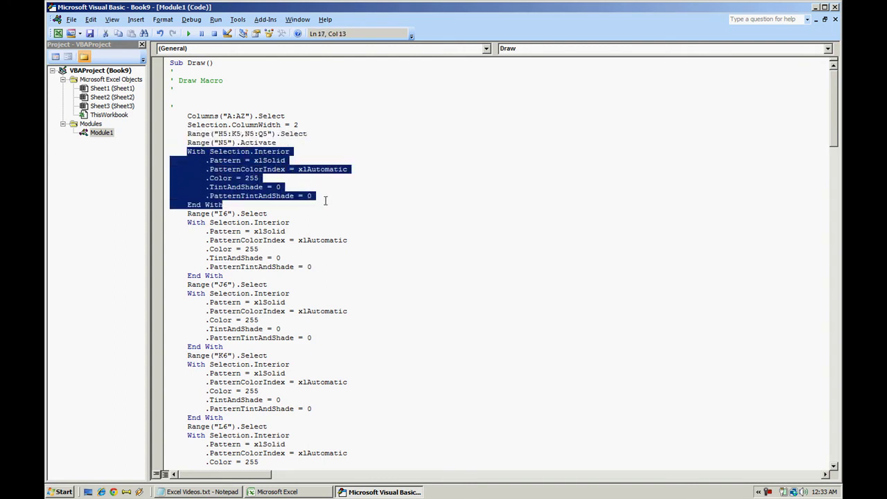
double_click(252, 178)
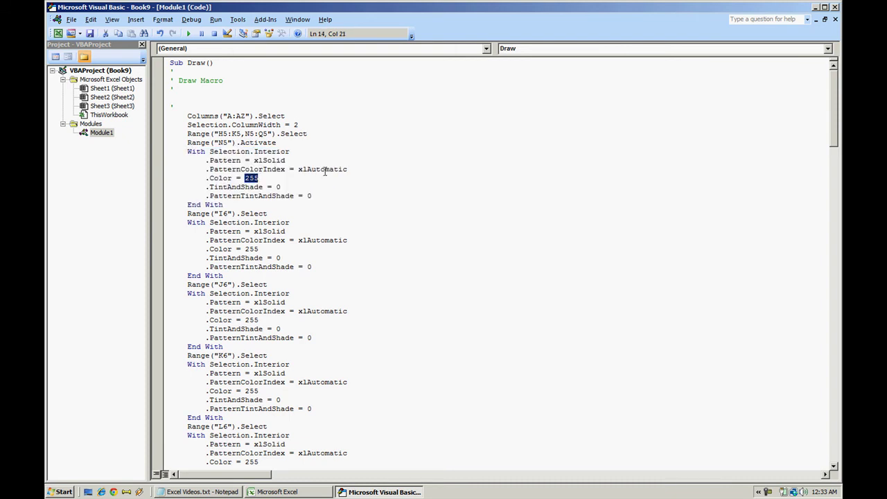
double_click(324, 170)
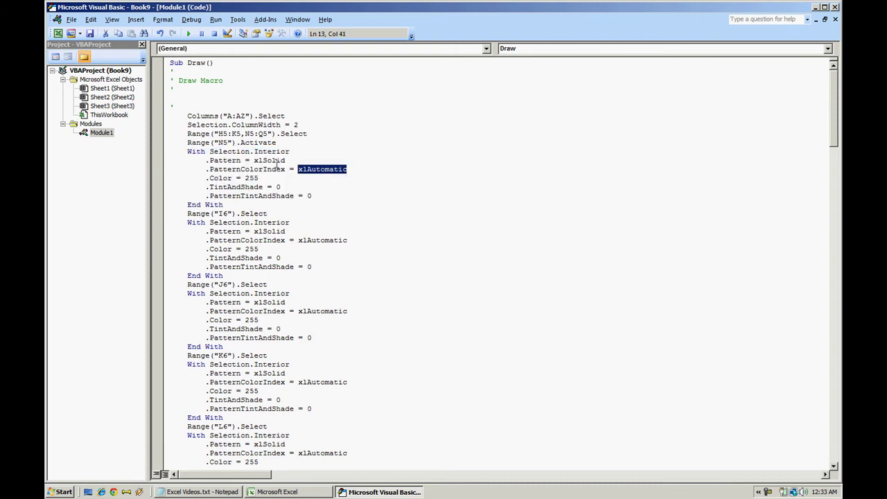
left_click(270, 161)
double_click(271, 160)
left_click(193, 137)
scroll(188, 134, "down", 6)
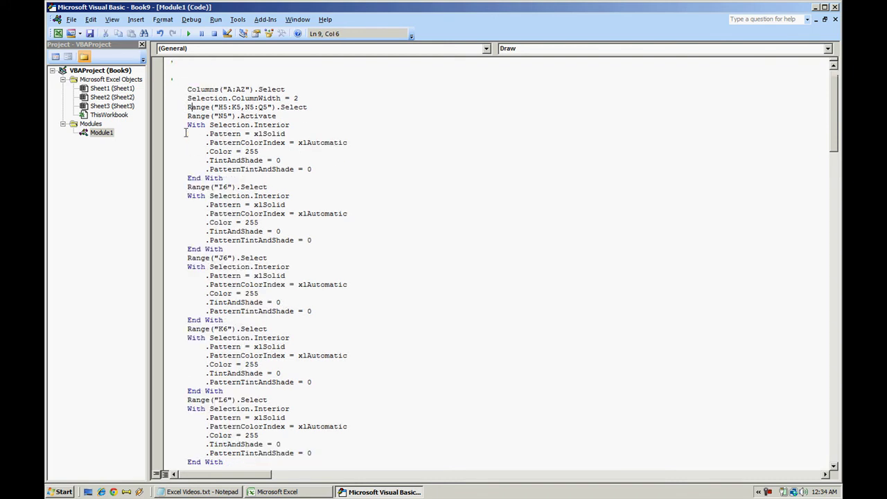
scroll(375, 196, "down", 15)
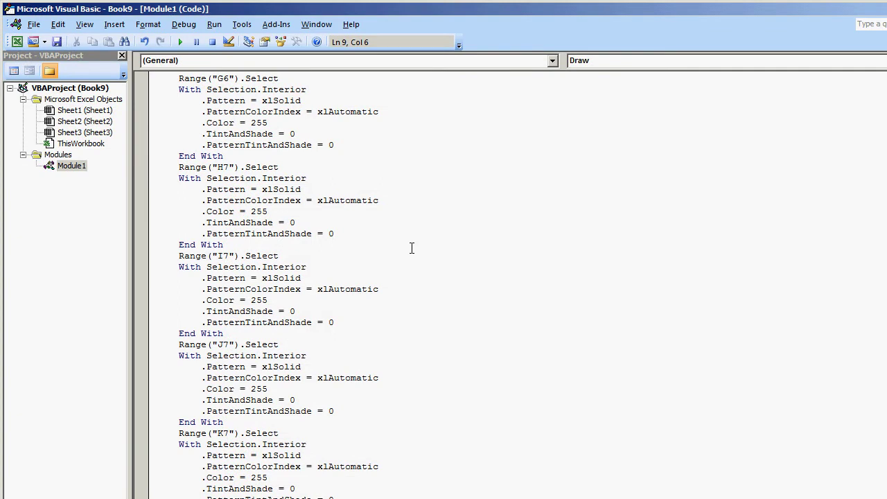
scroll(411, 248, "down", 9)
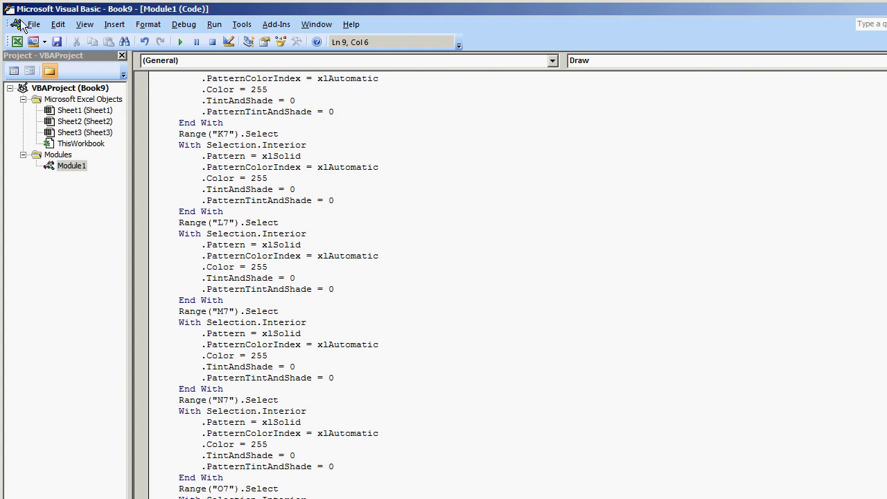
Return to the Book9 workbook in Excel and switch to Sheet2
key("alt+F11")
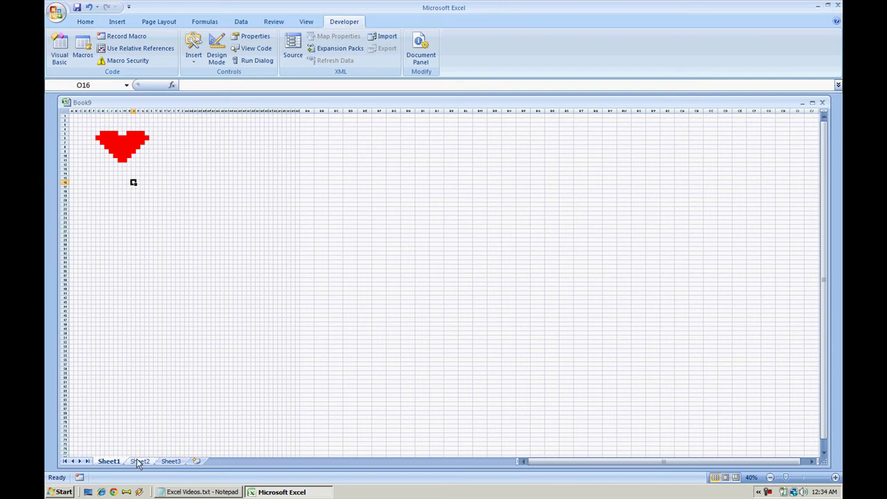
left_click(139, 462)
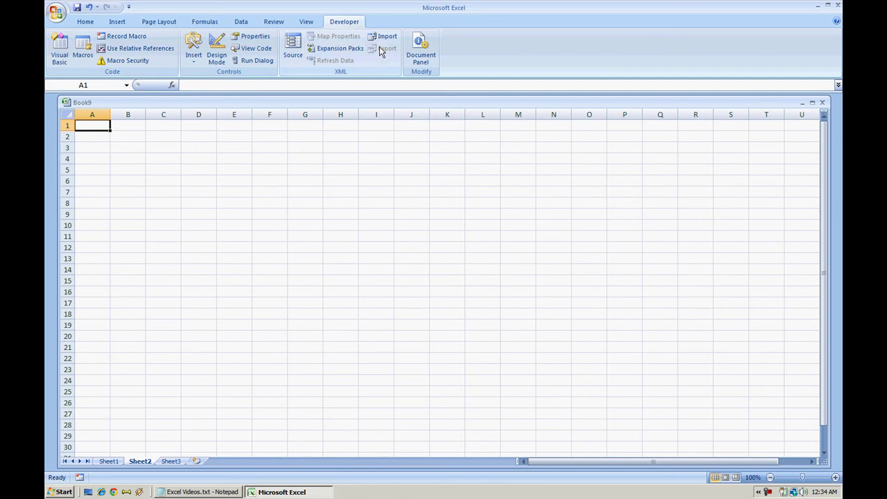
left_click(309, 23)
left_click(664, 54)
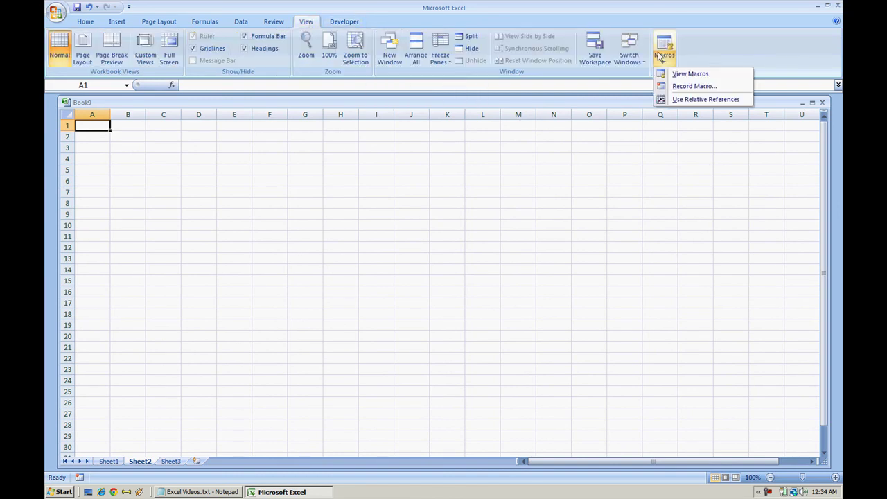
left_click(686, 73)
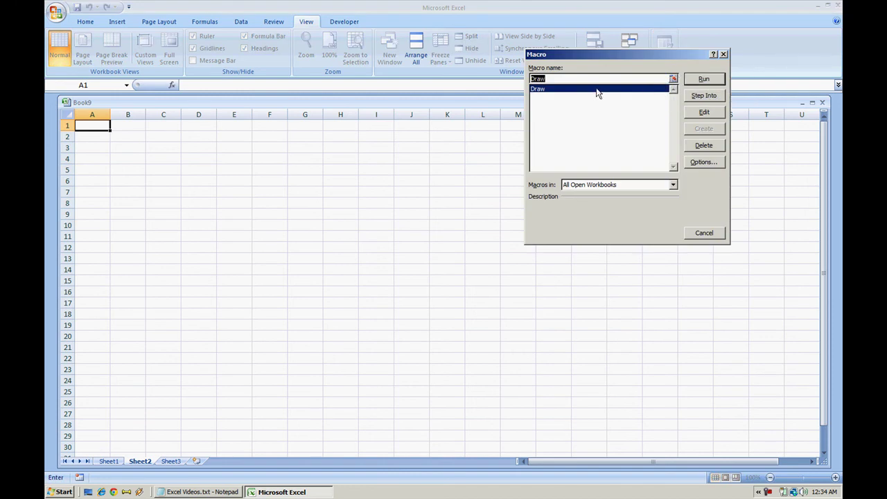
left_click(698, 235)
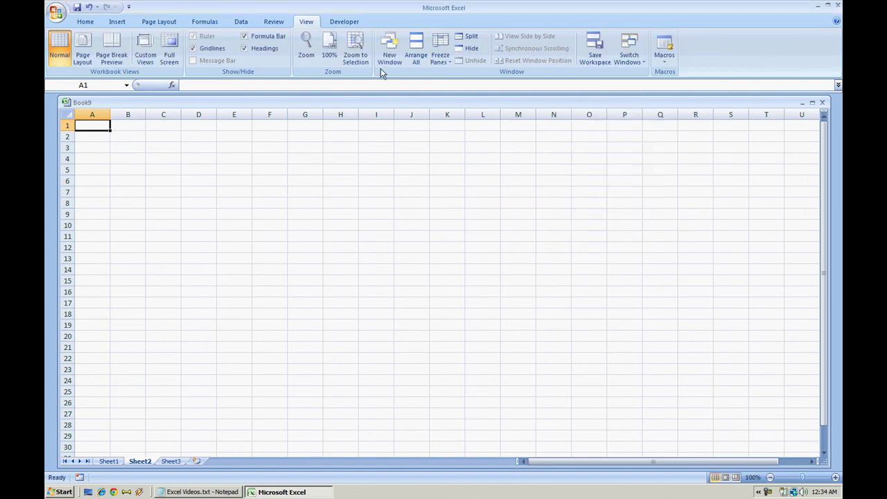
Run the Draw macro on Sheet2
left_click(344, 21)
left_click(82, 50)
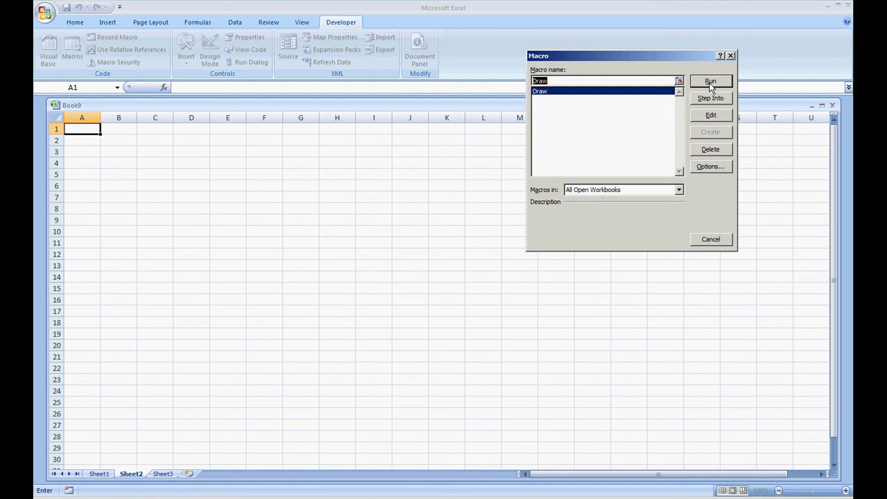
left_click(711, 82)
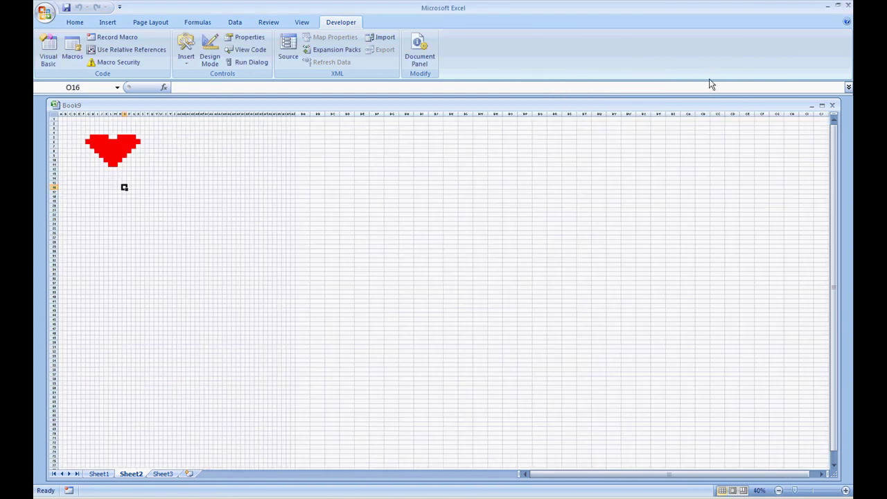